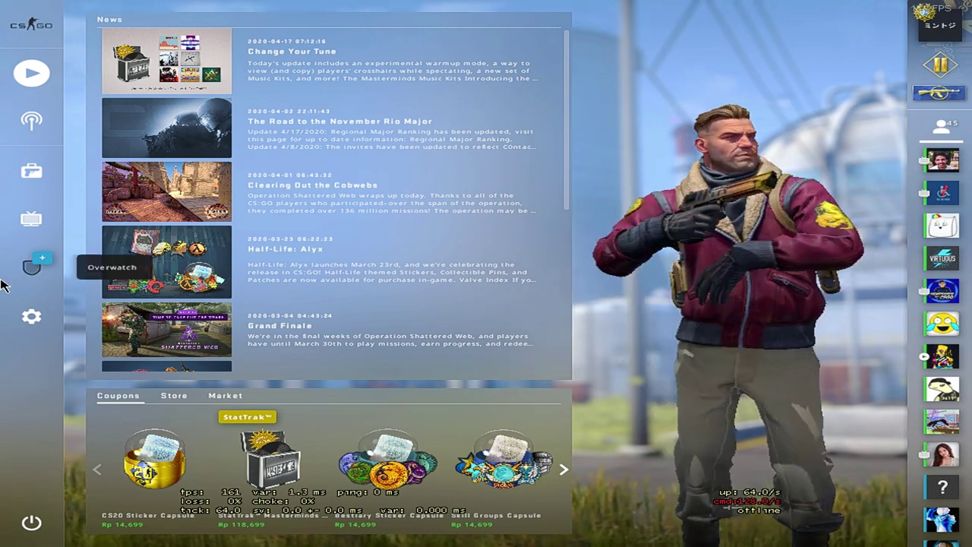
Open the game settings and review the video and advanced video options, followed by the audio options.
left_click(31, 316)
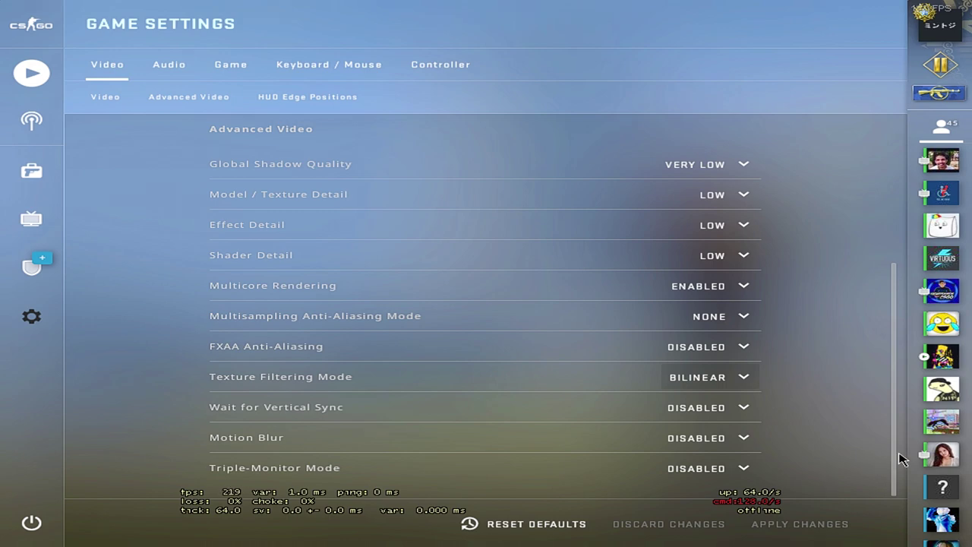
left_click_drag(896, 459, 886, 304)
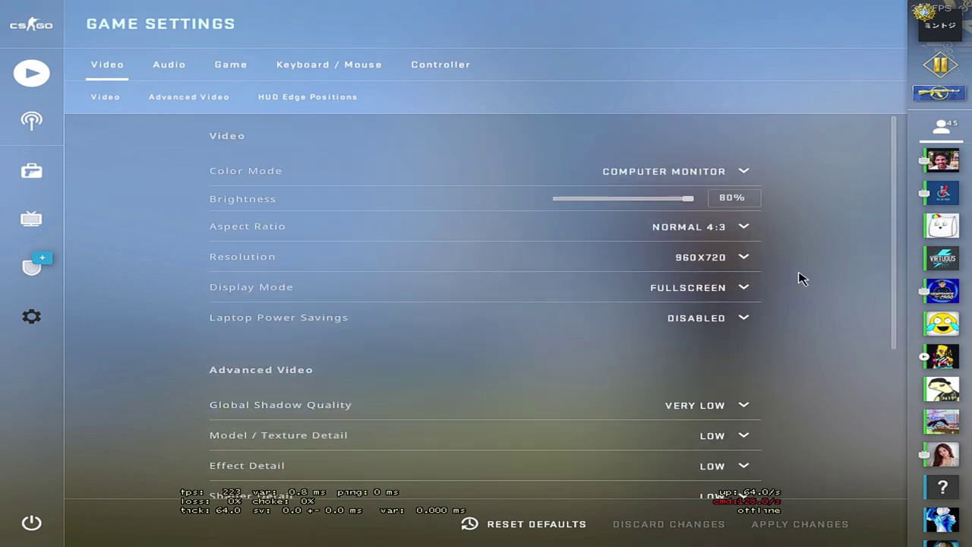
left_click(171, 66)
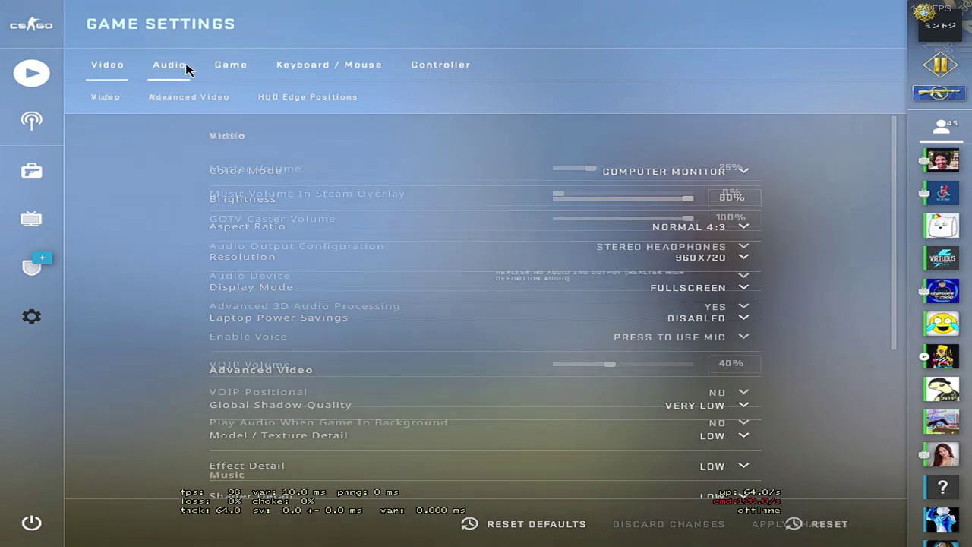
Open the crosshair section of the game settings and copy the crosshair's share code.
left_click(230, 66)
left_click(681, 97)
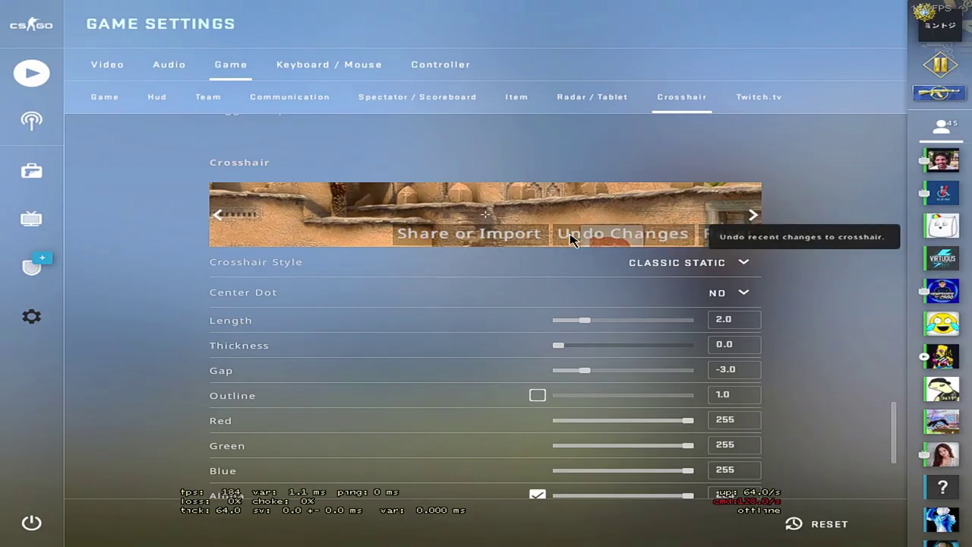
left_click(474, 246)
left_click(486, 311)
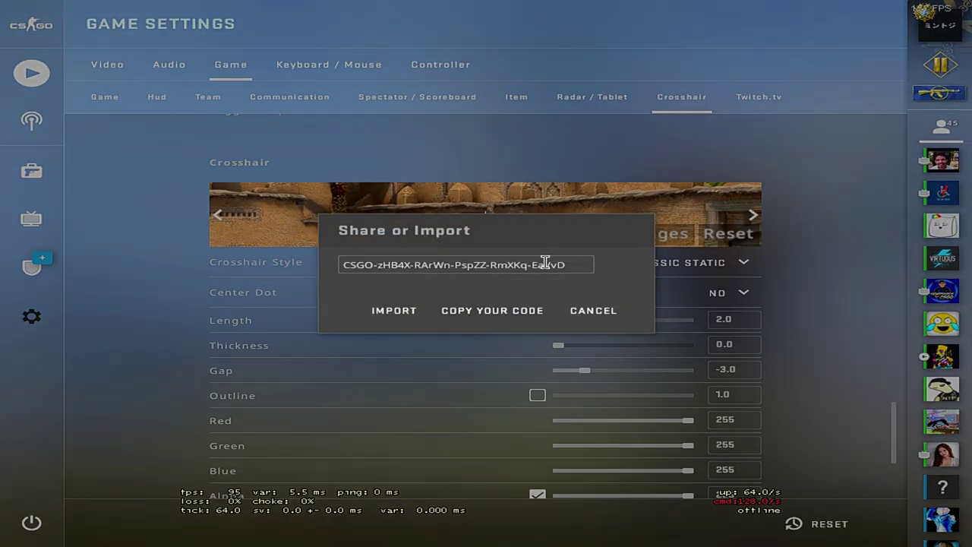
double_click(387, 265)
right_click(506, 262)
left_click(541, 297)
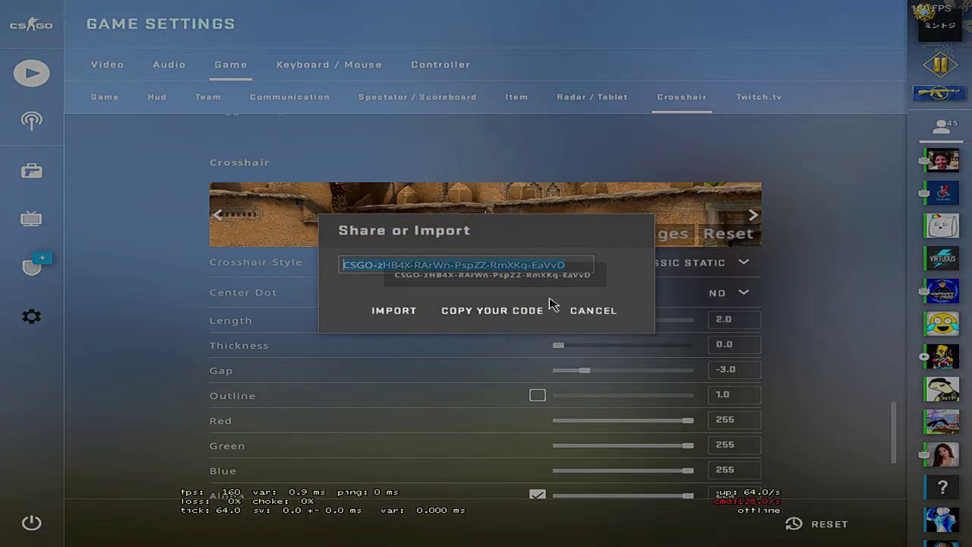
Launch the crashz' Viewmodel Generator workshop map in Custom mode.
left_click(31, 73)
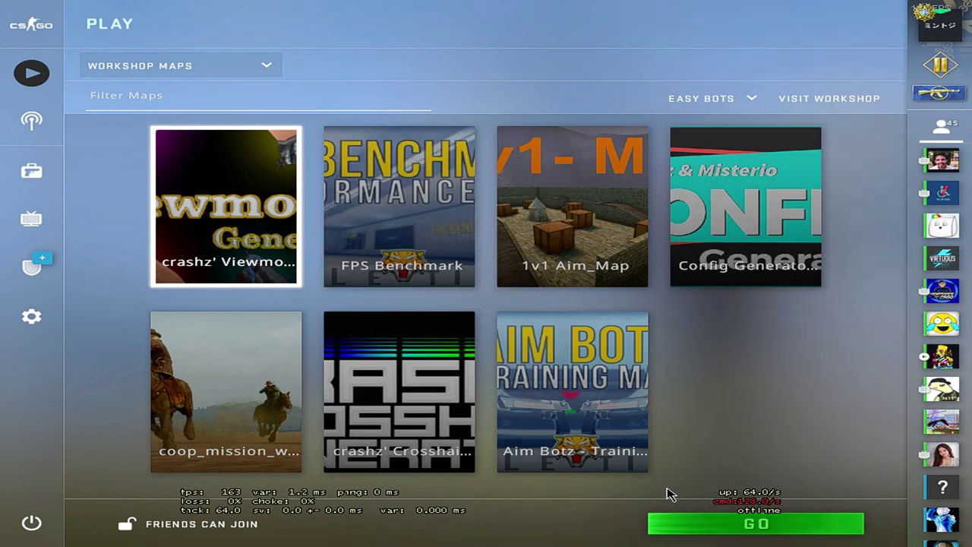
left_click(722, 532)
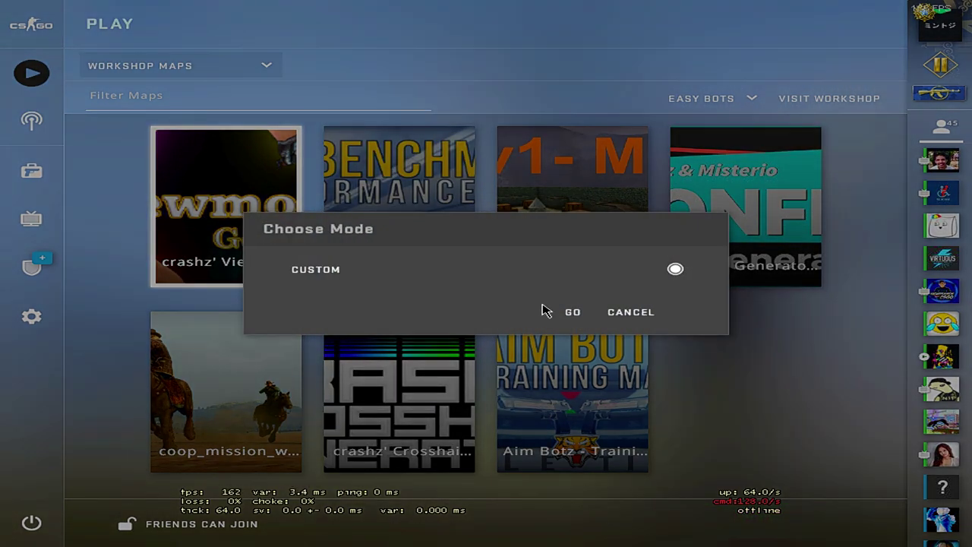
left_click(691, 397)
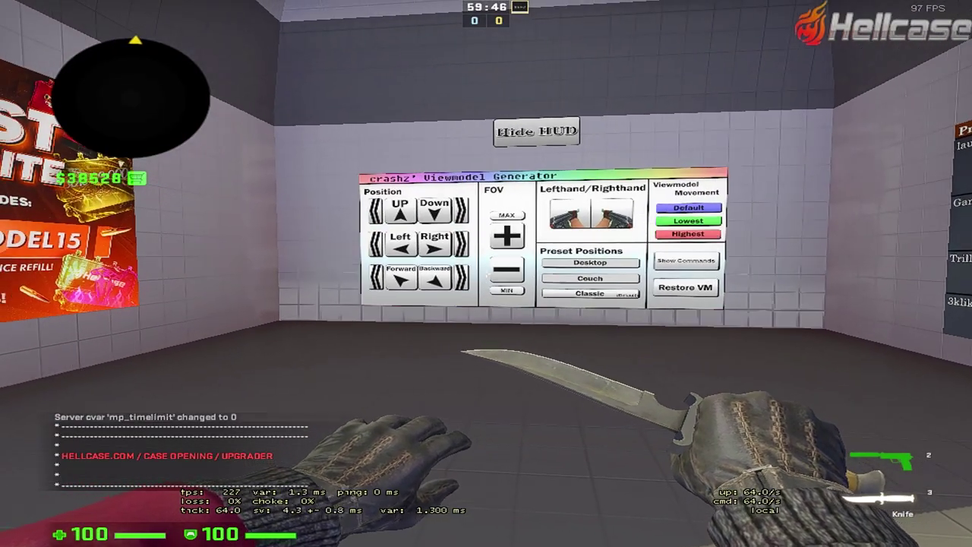
Switch to the USP-S and examine its viewmodel around the crashz' Viewmodel Generator board.
key("w")
key("2")
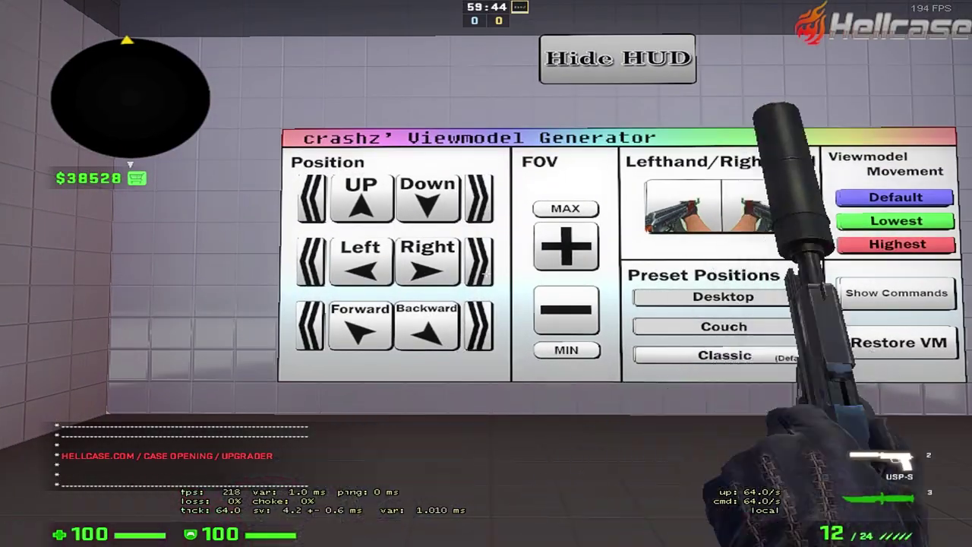
key("w")
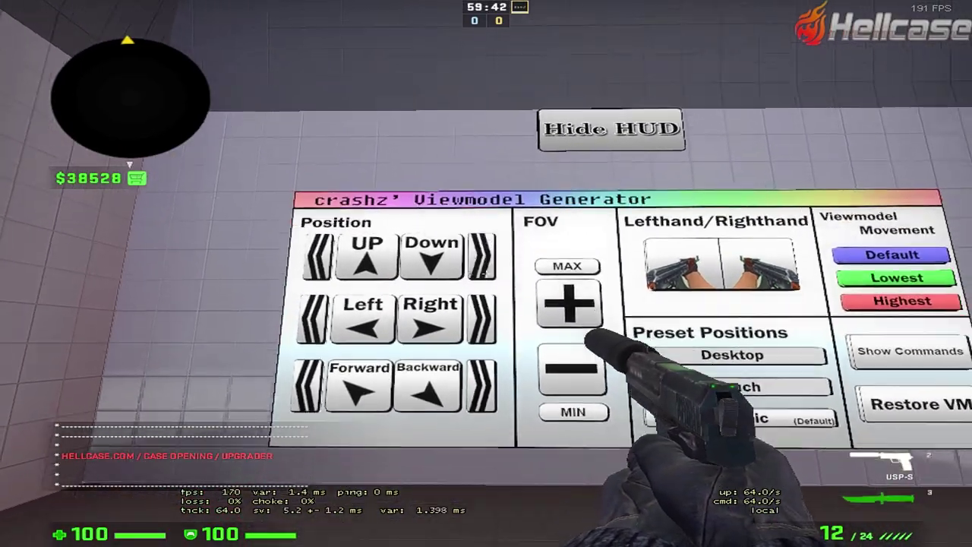
key("s")
key("w")
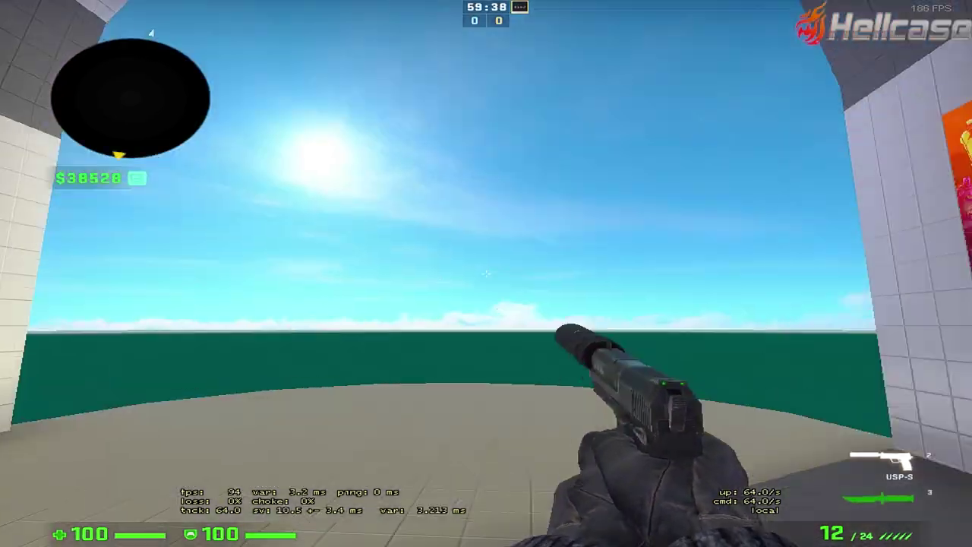
key("f")
key("w")
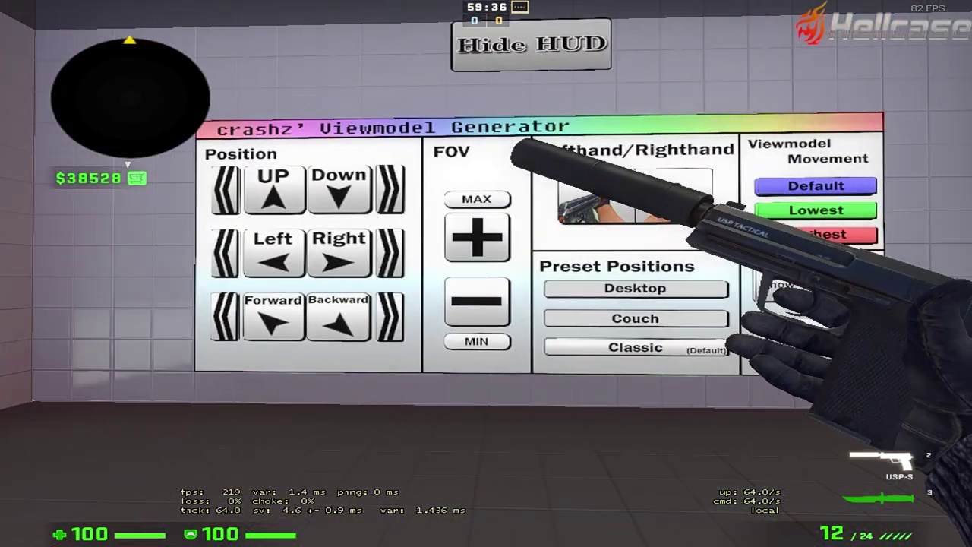
key("s")
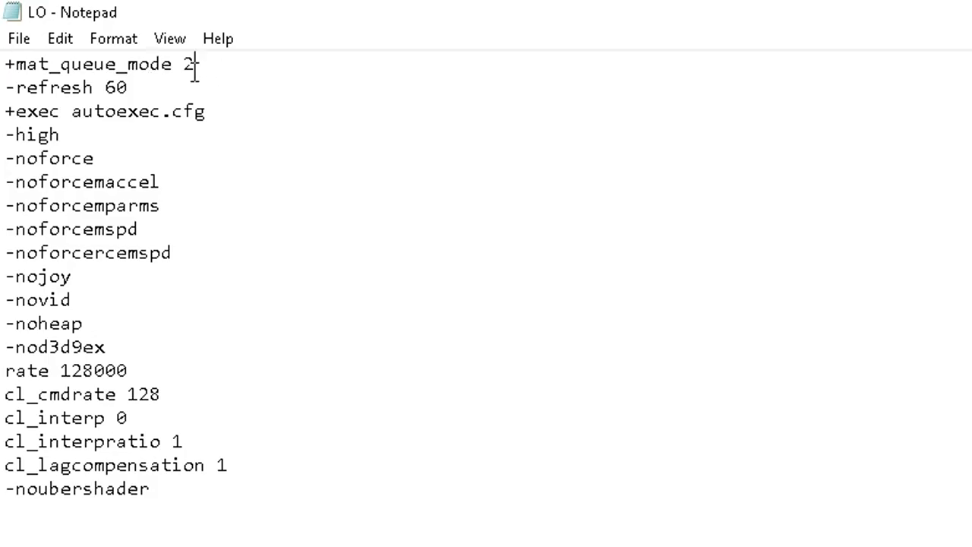
Switch to the LO file in Notepad and examine the launch options from +mat_queue_mode 2 through -noforcemparms line by line.
left_click_drag(194, 66, 4, 65)
left_click_drag(159, 87, 3, 91)
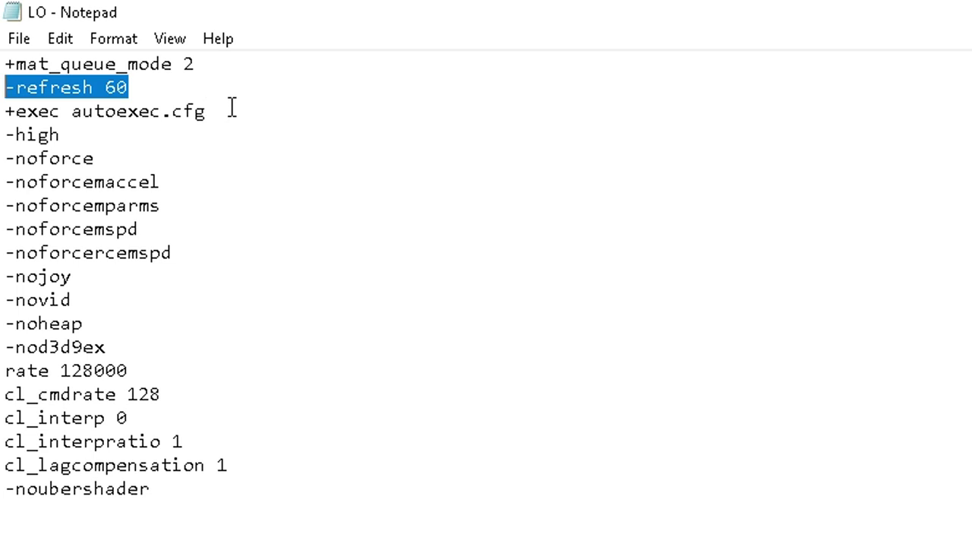
left_click_drag(228, 111, 3, 111)
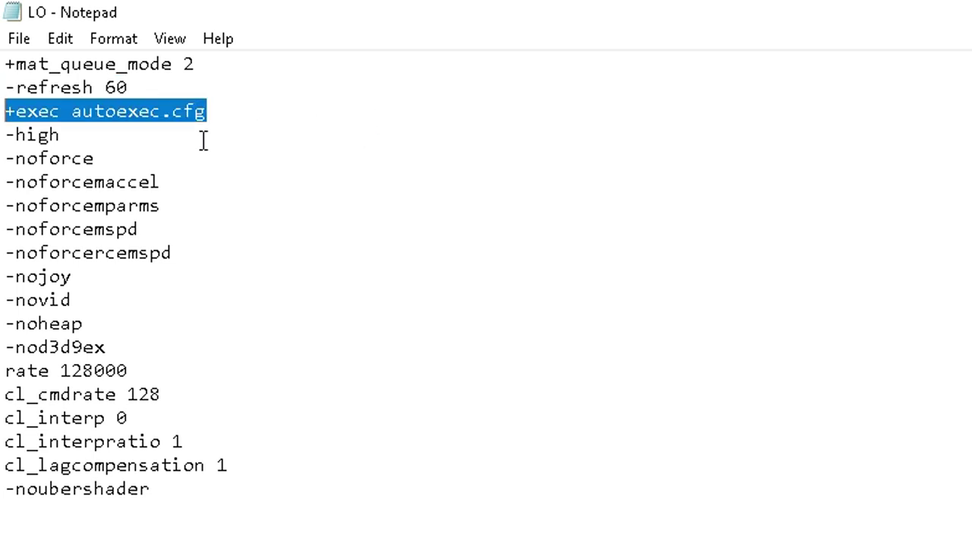
left_click_drag(203, 142, 2, 136)
key("Down")
key("Down")
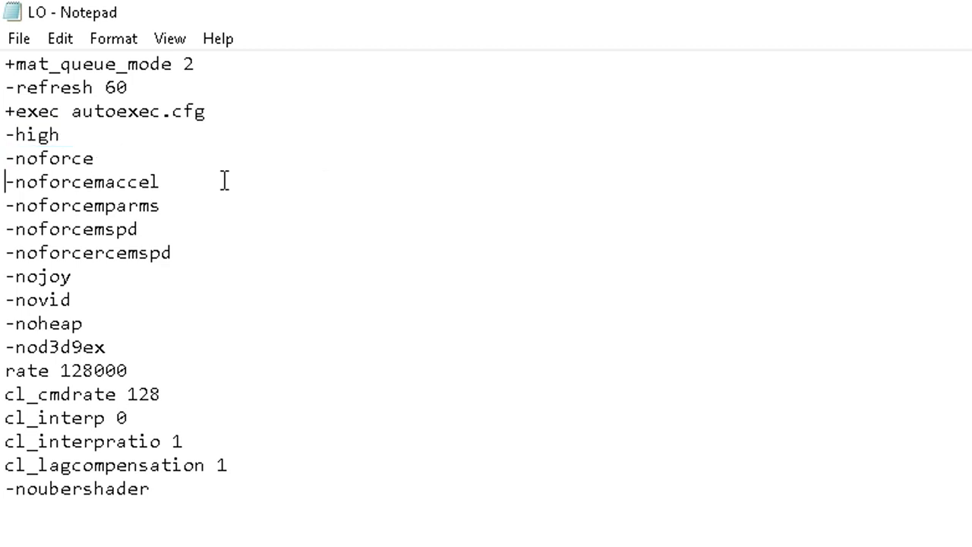
key("shift+Home")
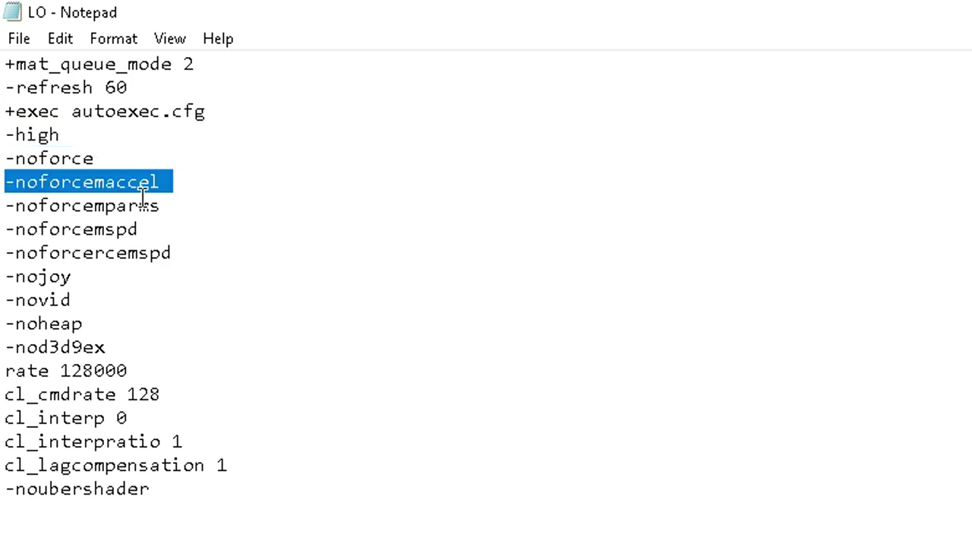
left_click(172, 212)
key("shift+Home")
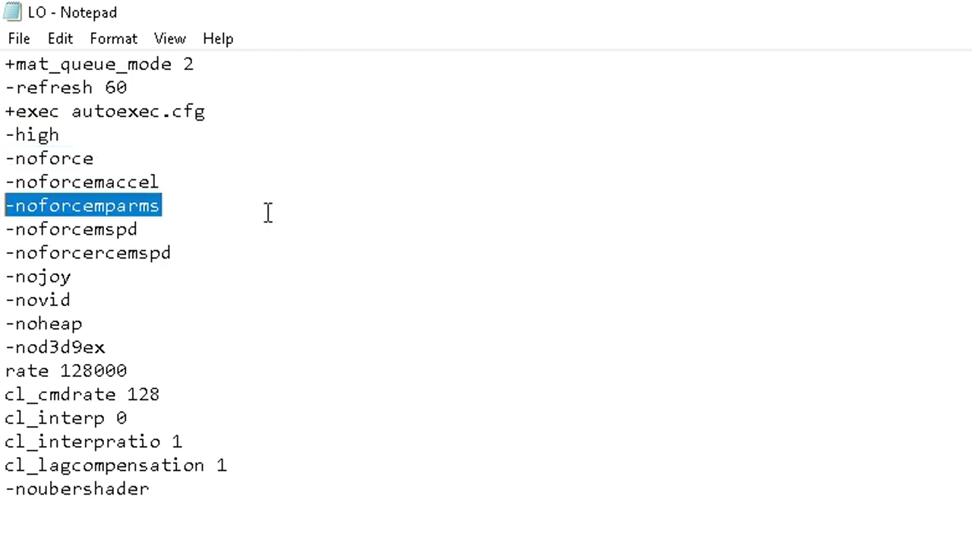
left_click(106, 210, "shift")
Examine the remaining launch options from -nojoy through -nod3d9ex, the rate and cl_ network lines, and -noubershader.
left_click(85, 279)
key("shift+Home")
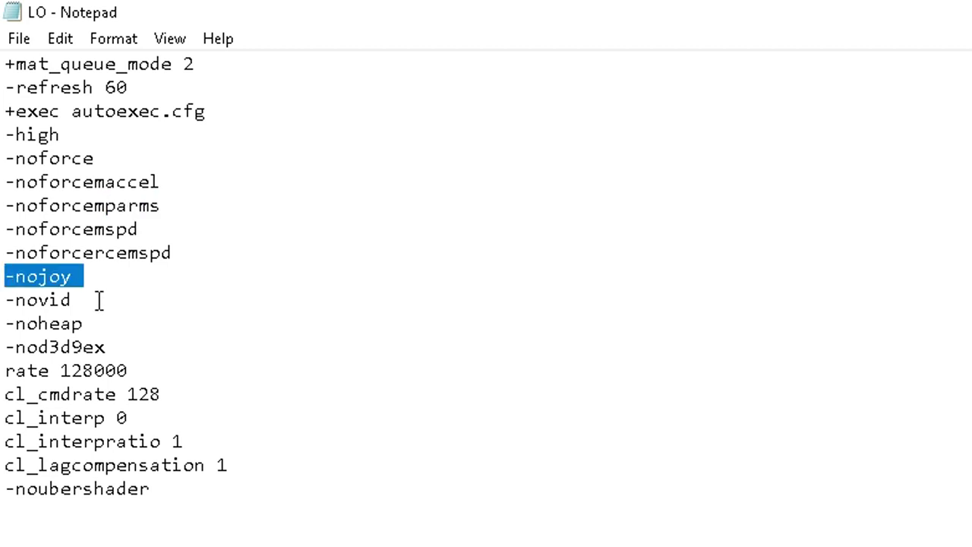
left_click_drag(99, 301, 2, 300)
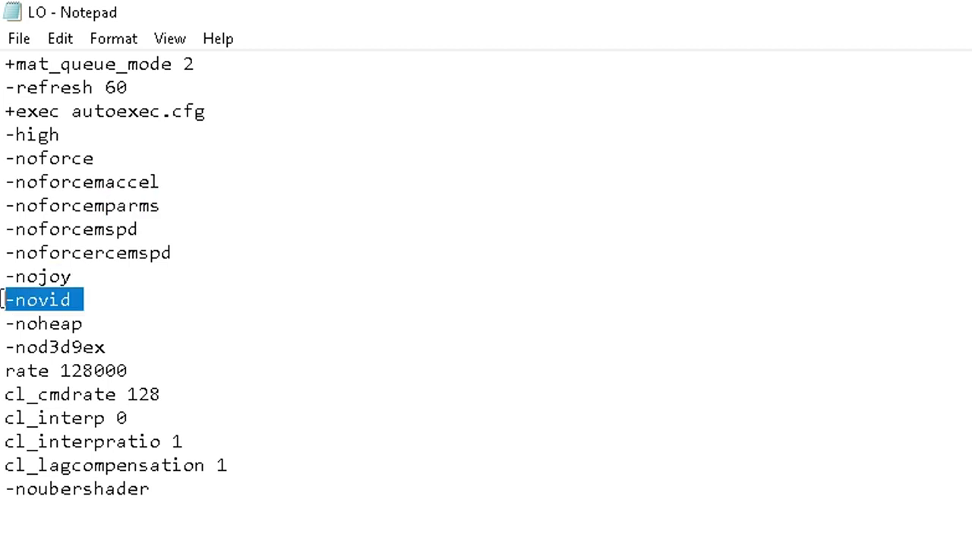
left_click(104, 319)
key("shift+Home")
left_click_drag(190, 350, 2, 350)
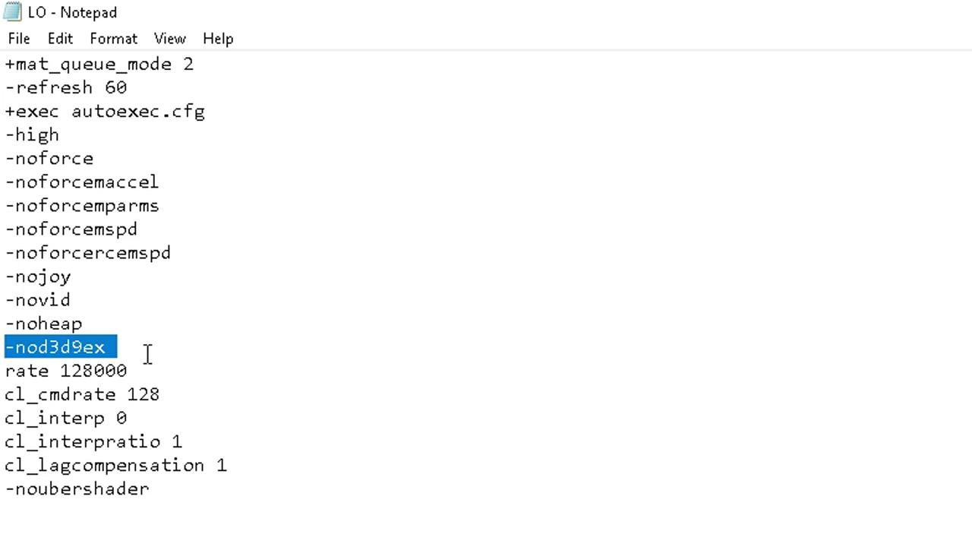
left_click_drag(240, 465, 2, 371)
left_click(225, 384)
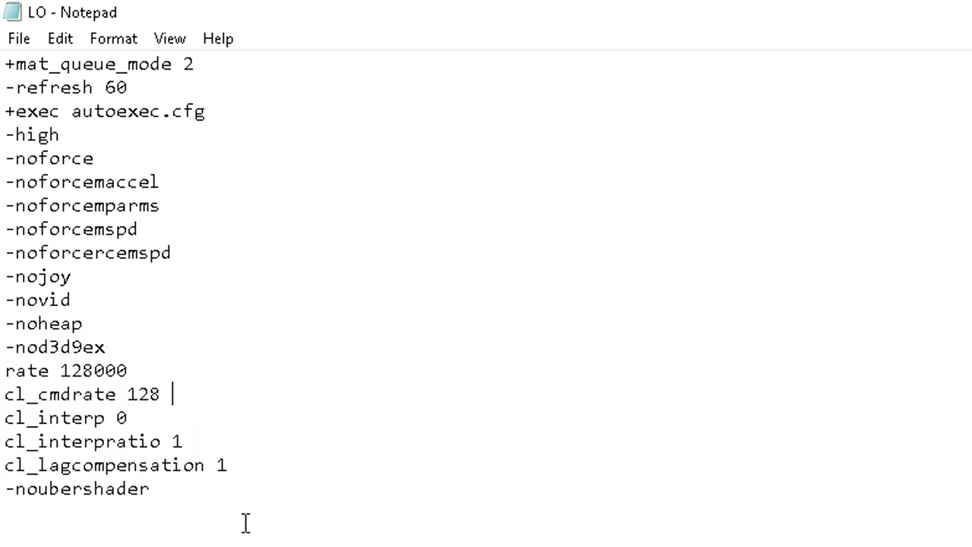
left_click_drag(191, 490, 2, 490)
left_click(367, 501)
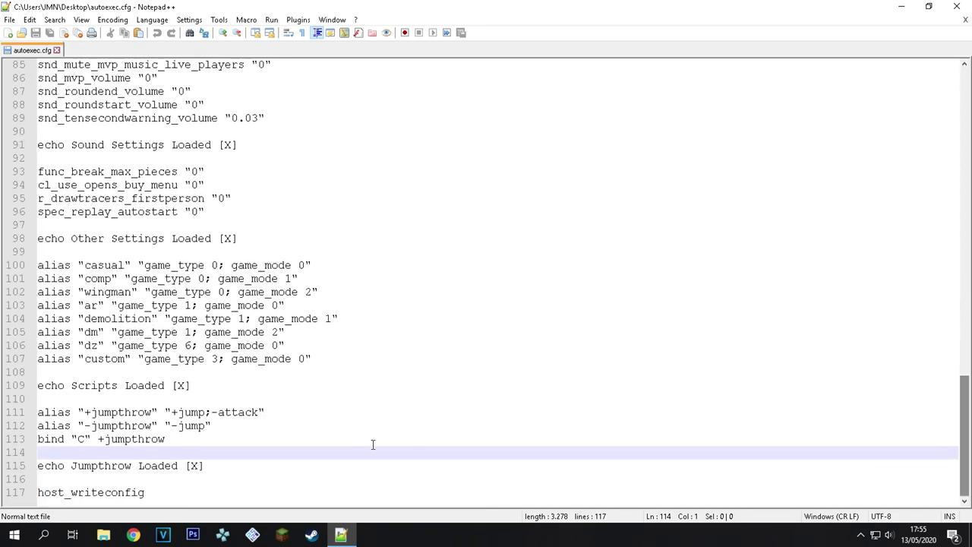
Switch to autoexec.cfg in Notepad++ and examine the jumpthrow alias lines and the C key bind.
left_click_drag(174, 439, 4, 410)
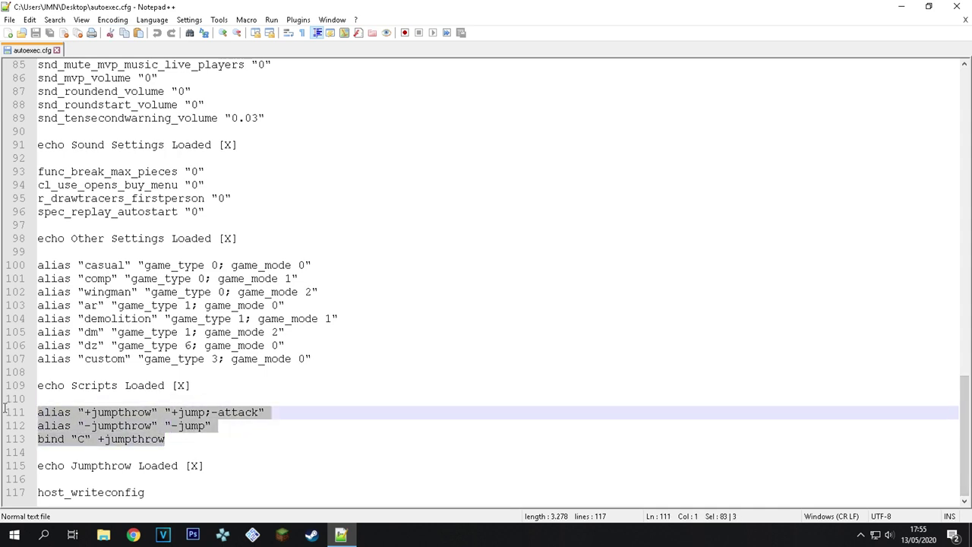
left_click(198, 439)
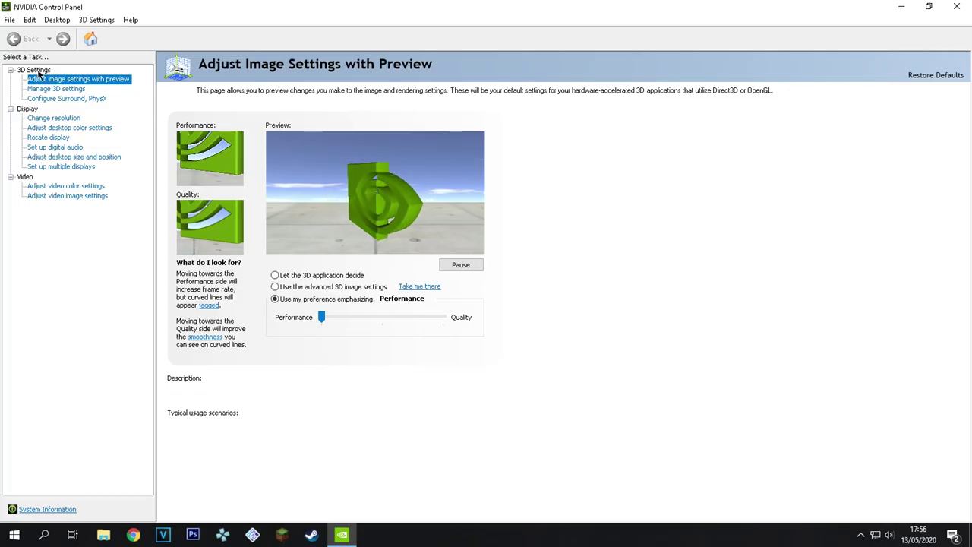
Switch to the NVIDIA Control Panel and review the image preference slider and the 3D program settings for Counter-Strike: Global Offensive.
mouse_move(322, 317)
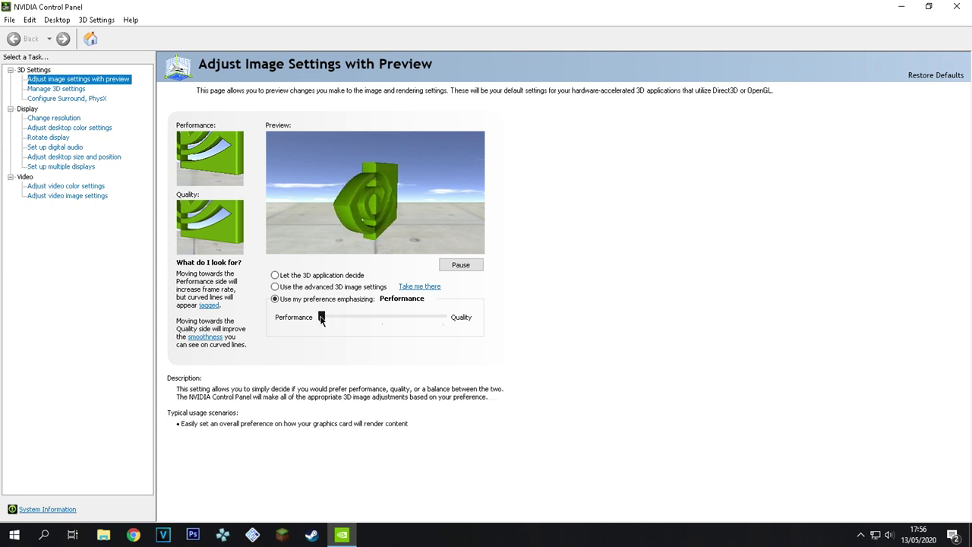
left_click(81, 90)
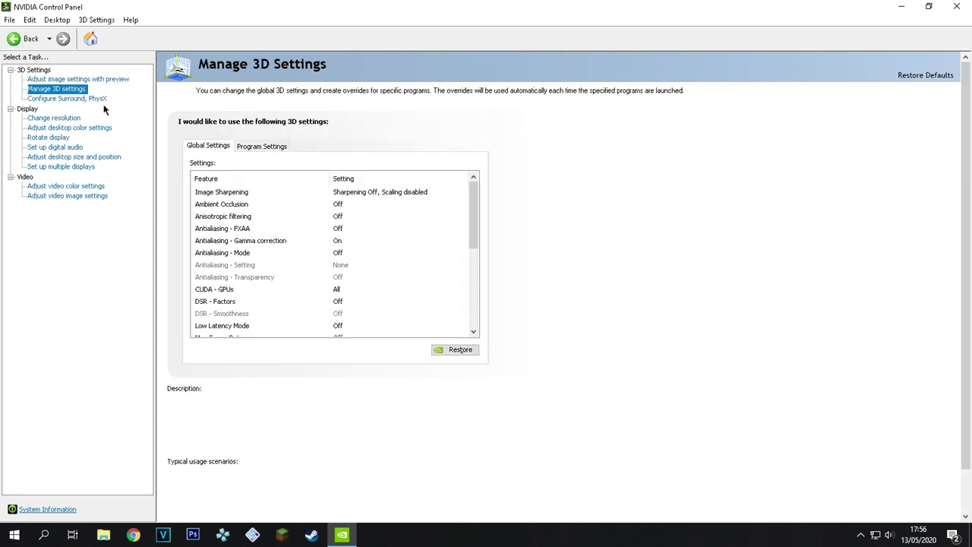
left_click(258, 146)
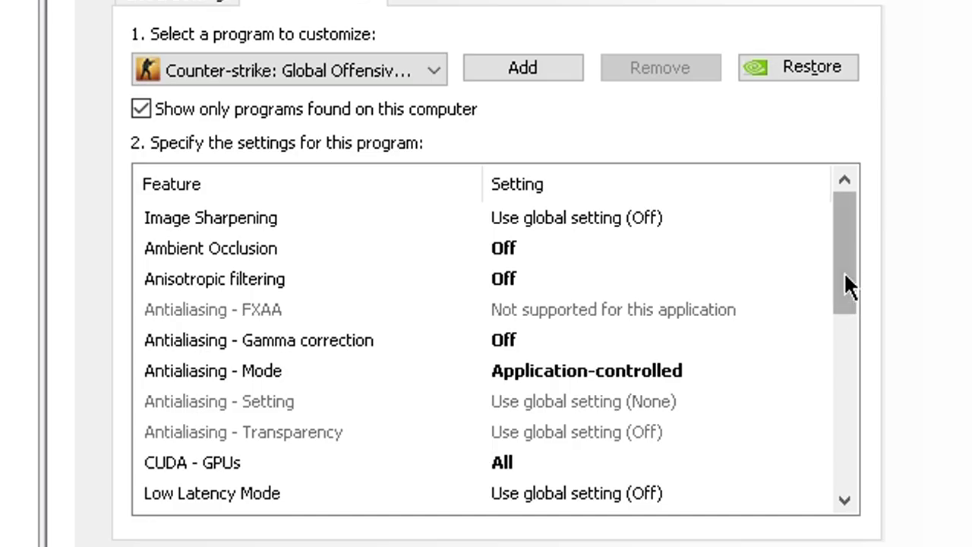
left_click_drag(849, 250, 851, 447)
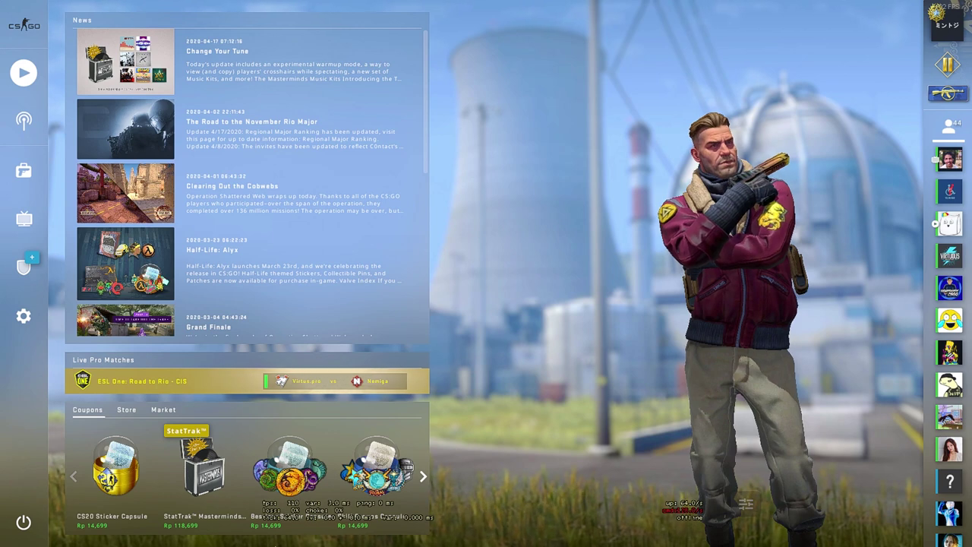
Switch back to CS:GO, open the NVIDIA game filter overlay and examine the style 1 filter settings, starting with Color.
key("alt+F3")
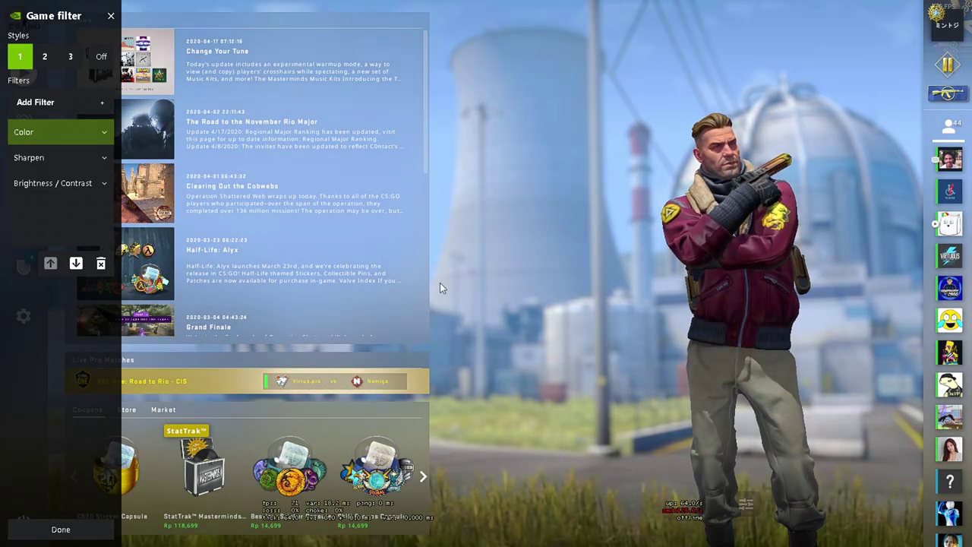
left_click(106, 135)
left_click(104, 276)
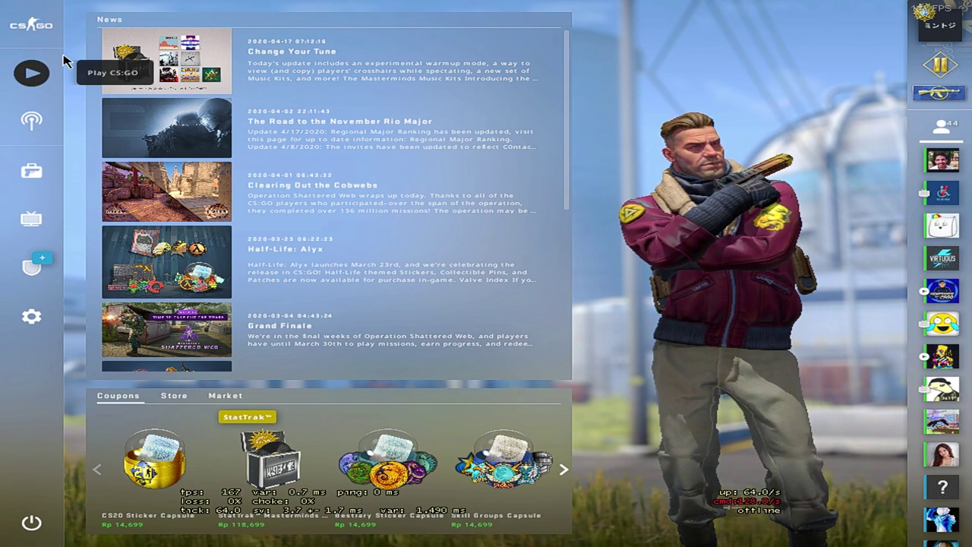
left_click(65, 61)
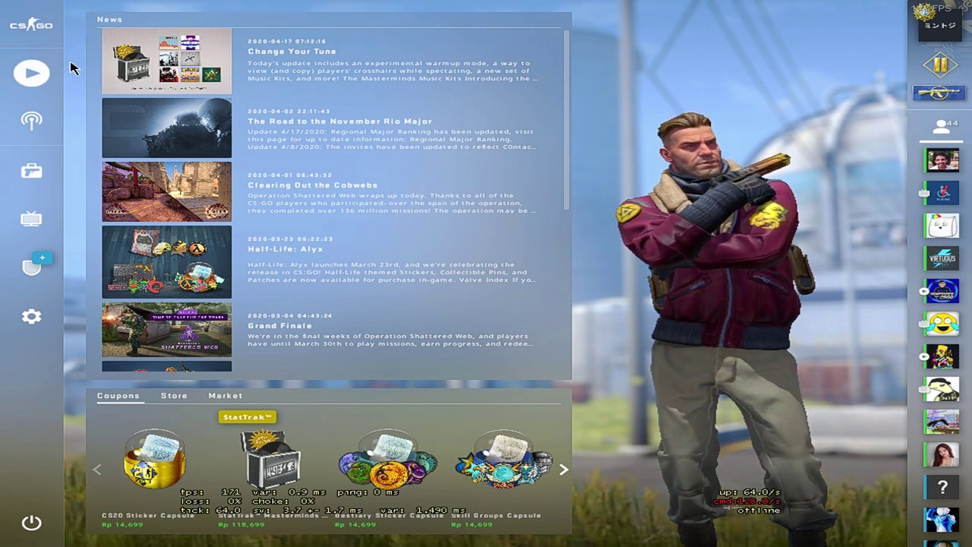